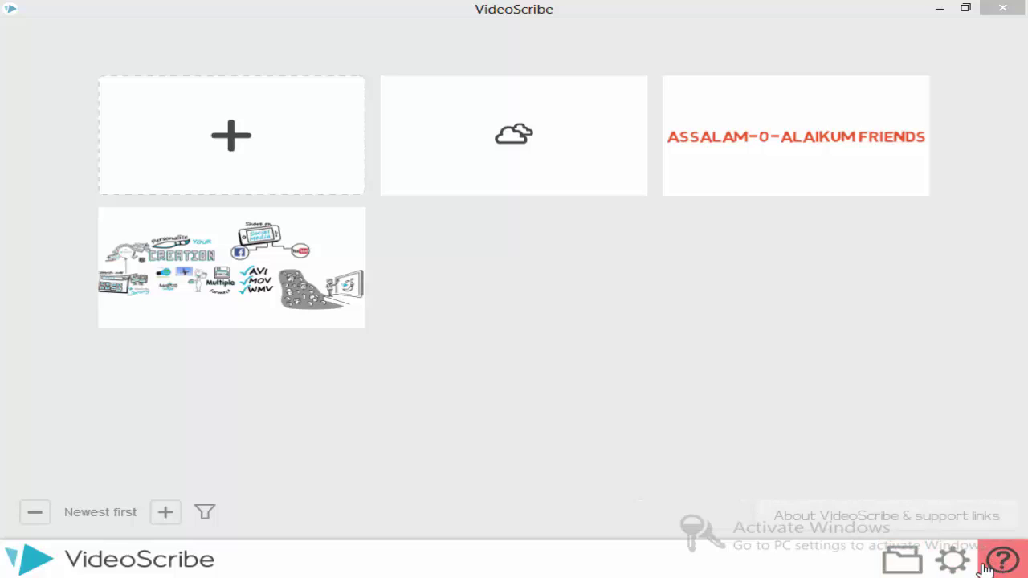
Step: Adjust the default auto-save timing in the program defaults and save the change
left_click(955, 562)
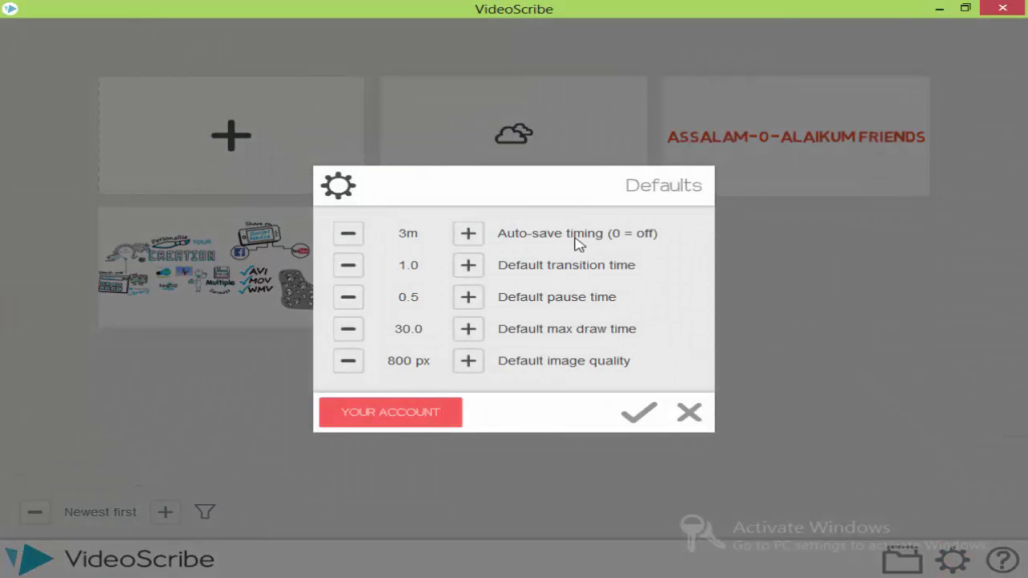
left_click(349, 238)
left_click(353, 235)
left_click(461, 233)
left_click(637, 415)
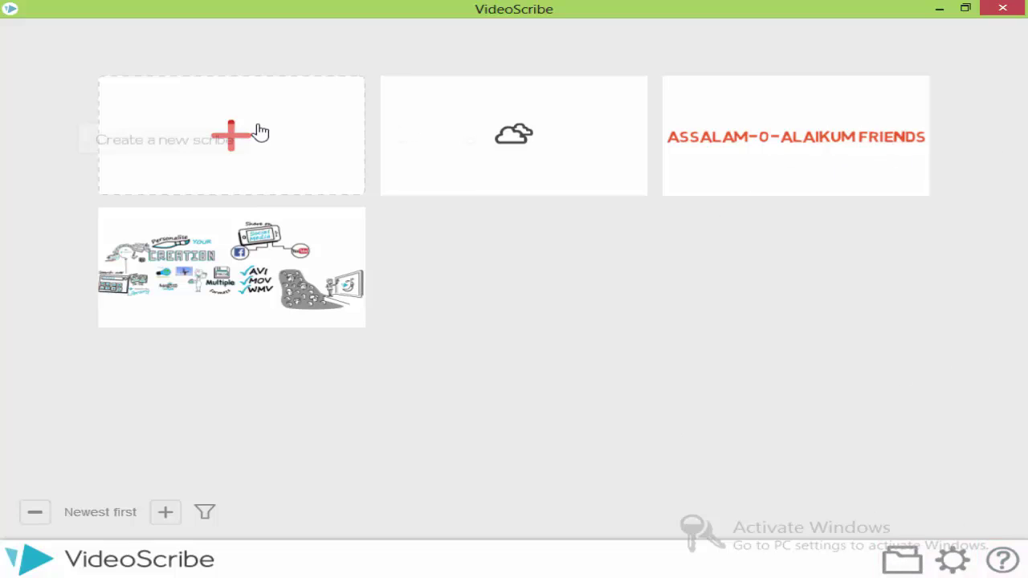
Step: Create a new blank scribe, return to the scribe overview, and create a blank scribe again
left_click(233, 148)
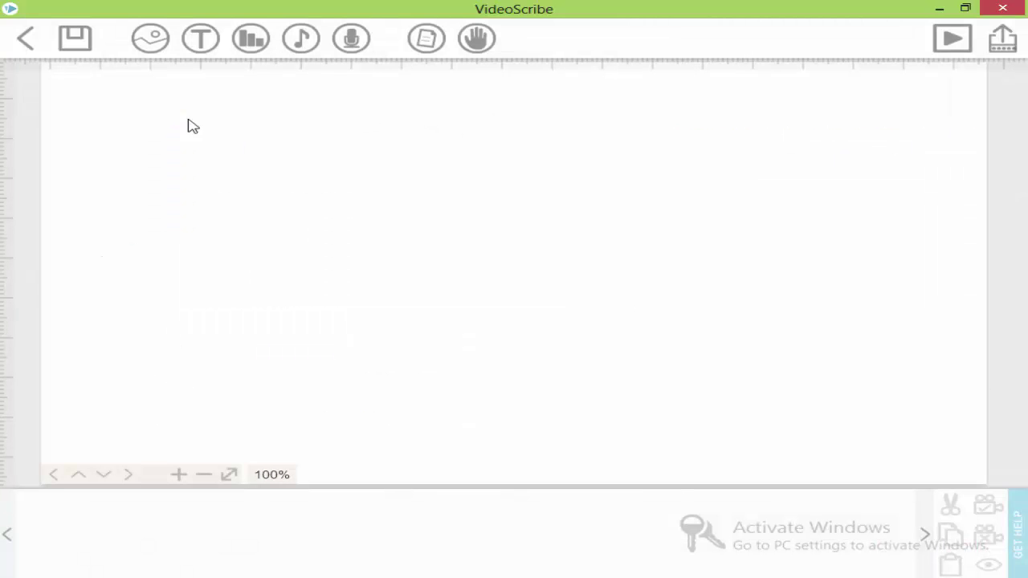
left_click(16, 42)
left_click(223, 133)
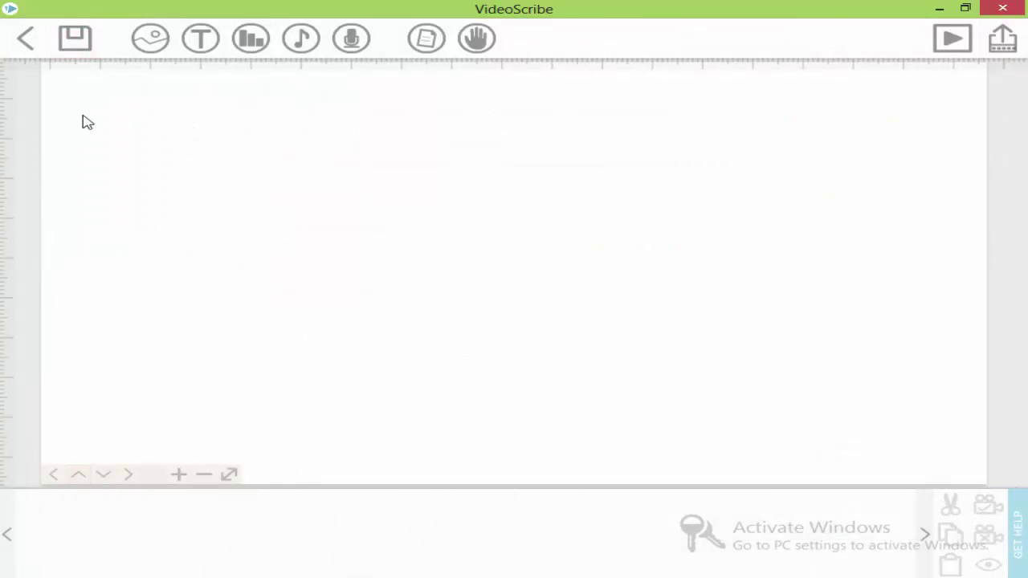
left_click(81, 57)
left_click(260, 9)
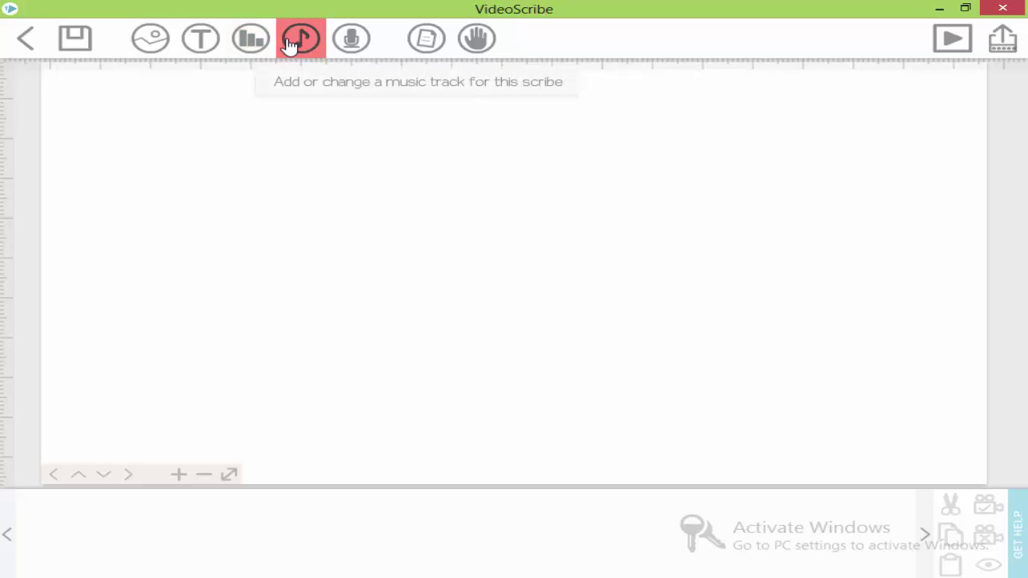
left_click(415, 49)
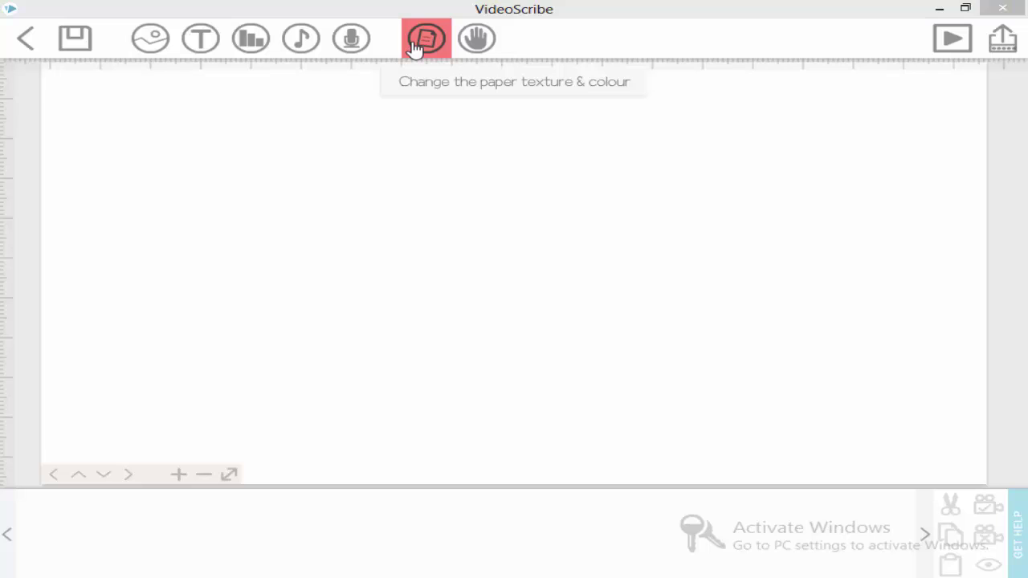
left_click(462, 48)
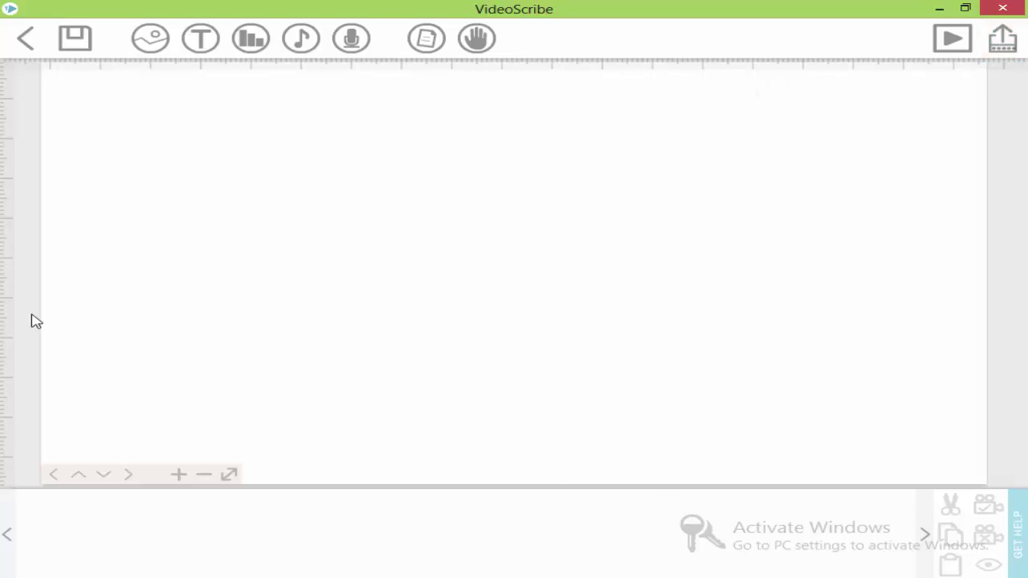
Step: Add the necklace with round pendant from the recently used images to the blank canvas
left_click(160, 51)
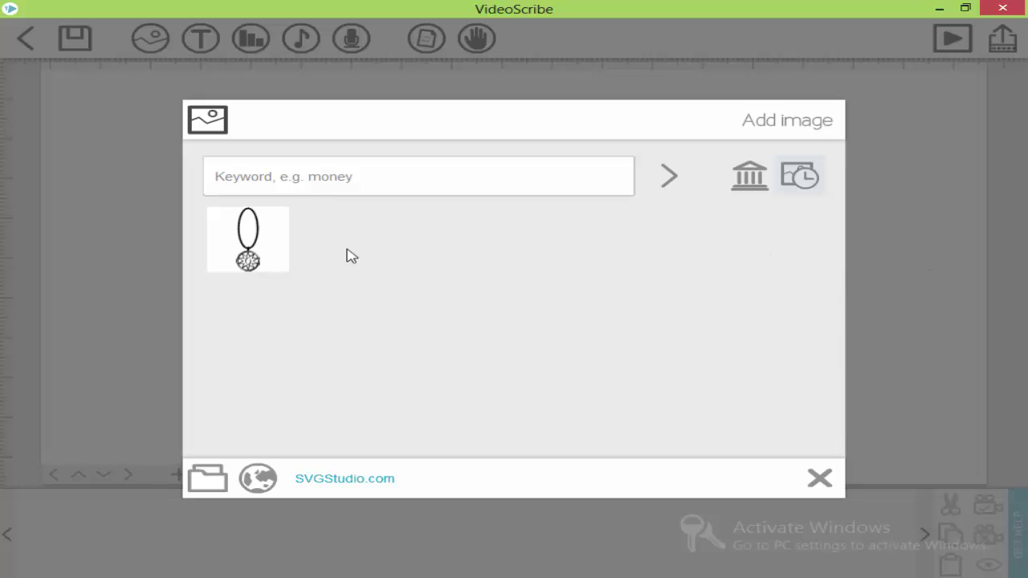
left_click(283, 256)
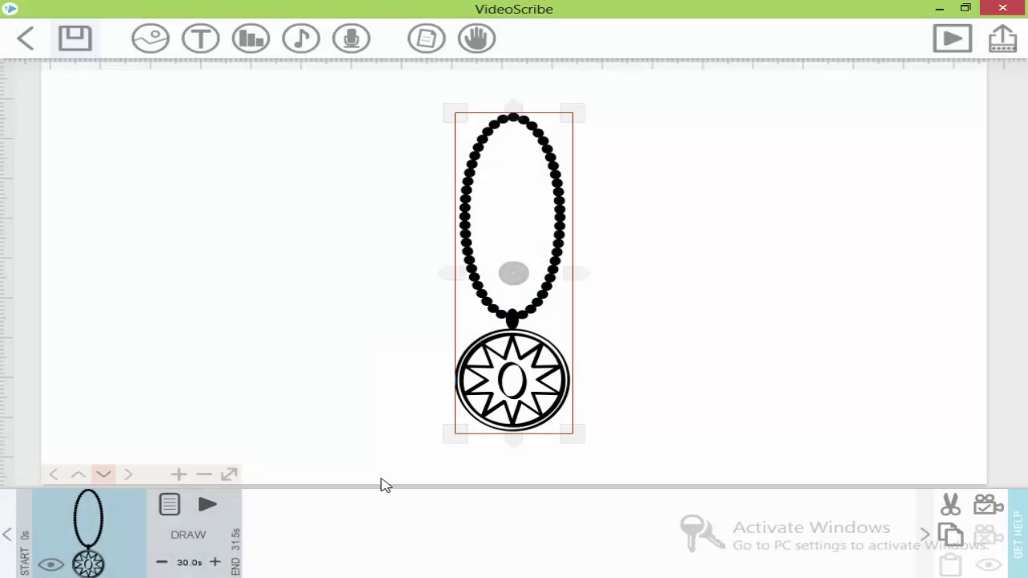
Step: Try the canvas view controls by panning in all directions, zooming out and in, and resetting the view
left_click(53, 476)
left_click(99, 478)
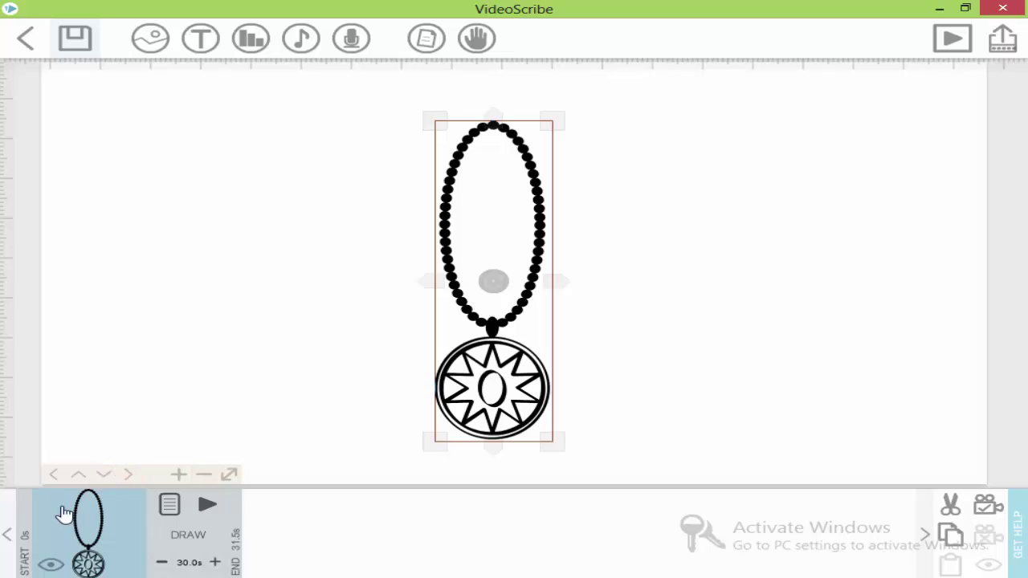
left_click(53, 475)
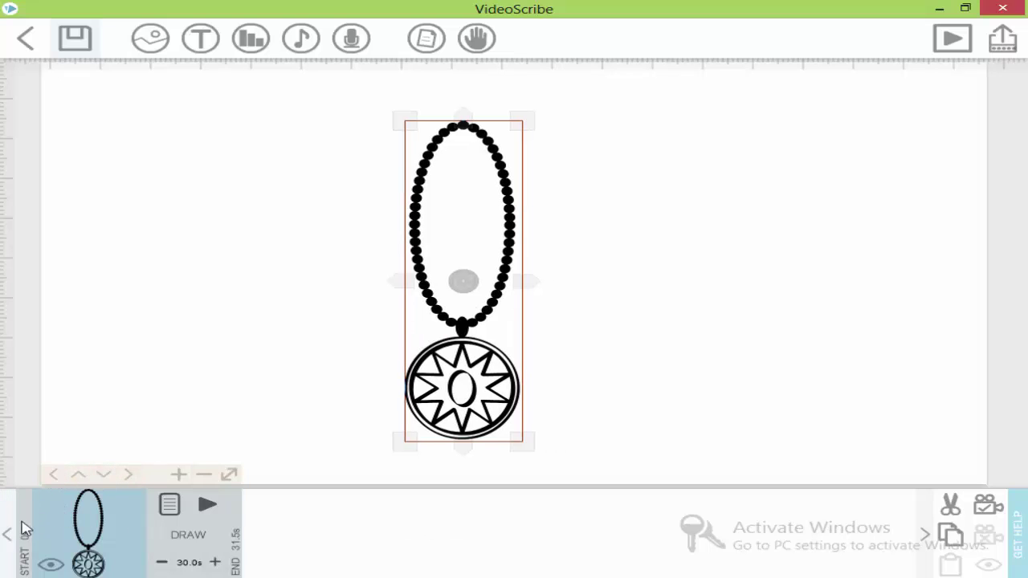
left_click(78, 475)
left_click(103, 475)
left_click(127, 475)
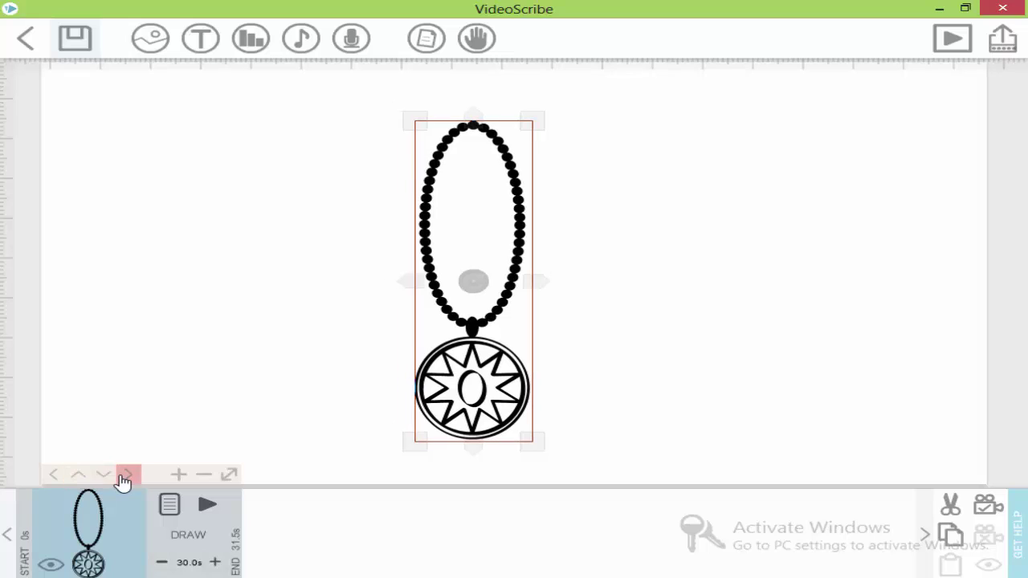
left_click(204, 474)
left_click(178, 475)
left_click(204, 475)
left_click(178, 474)
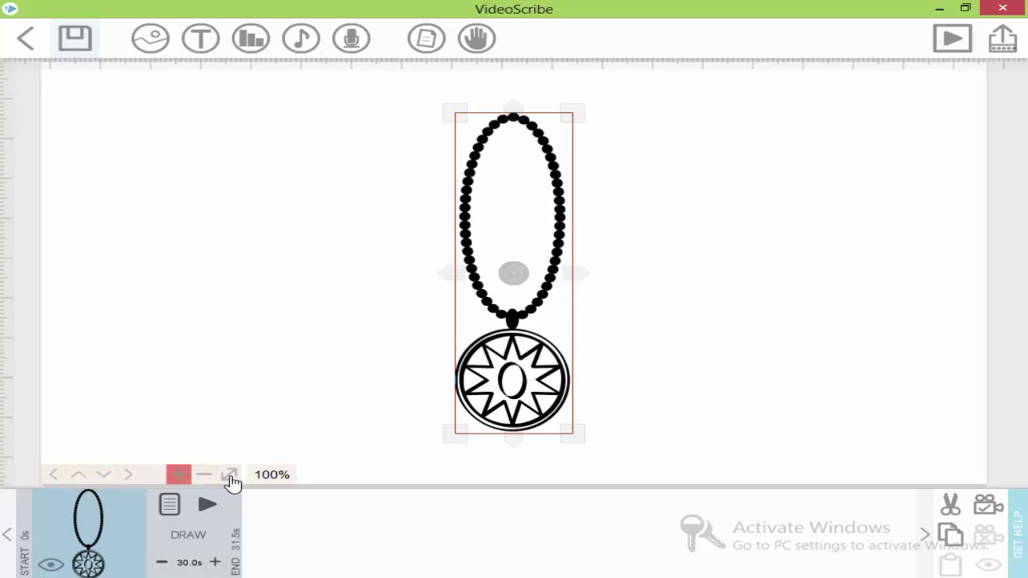
left_click(229, 476)
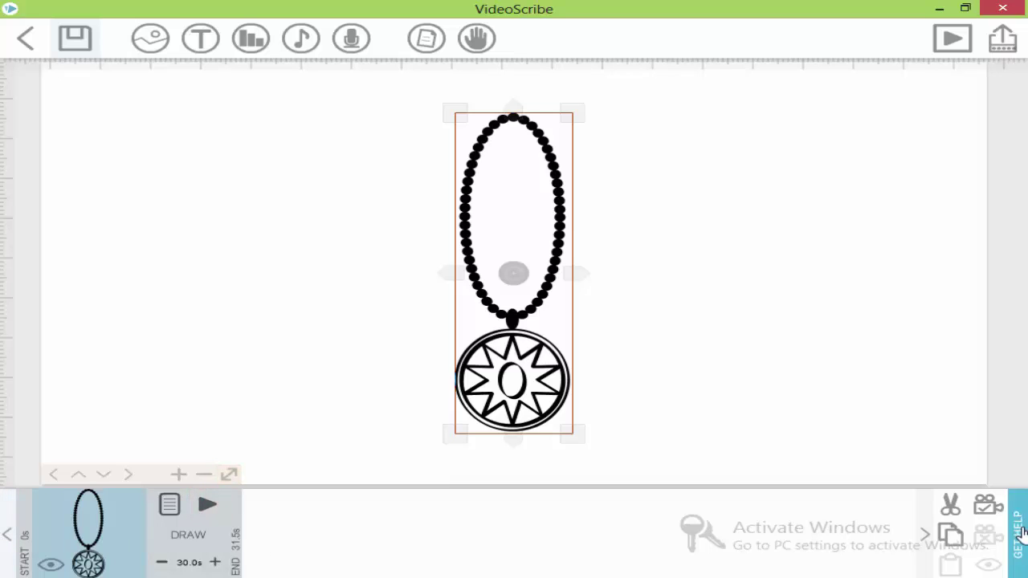
left_click(925, 536)
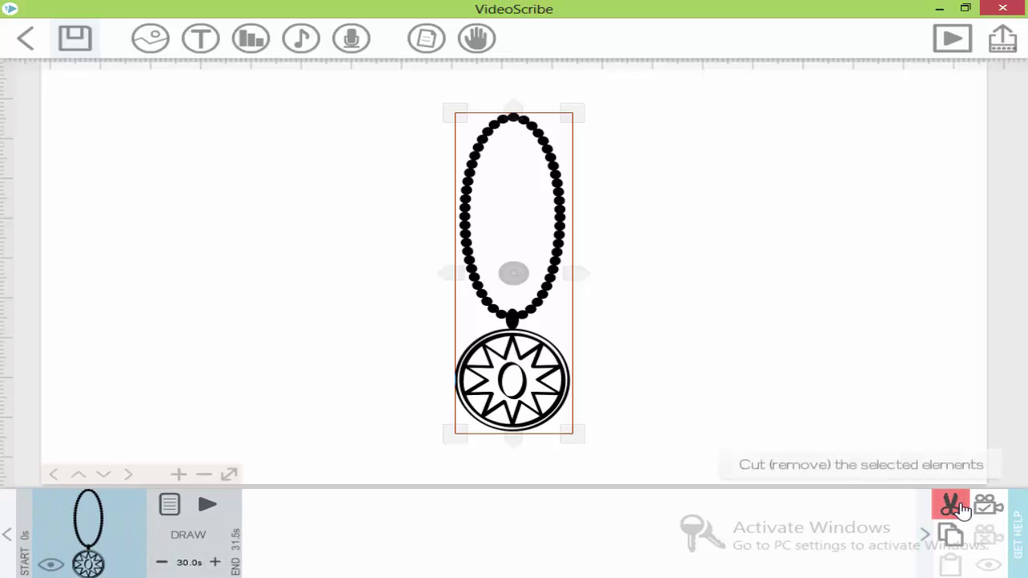
left_click(950, 535)
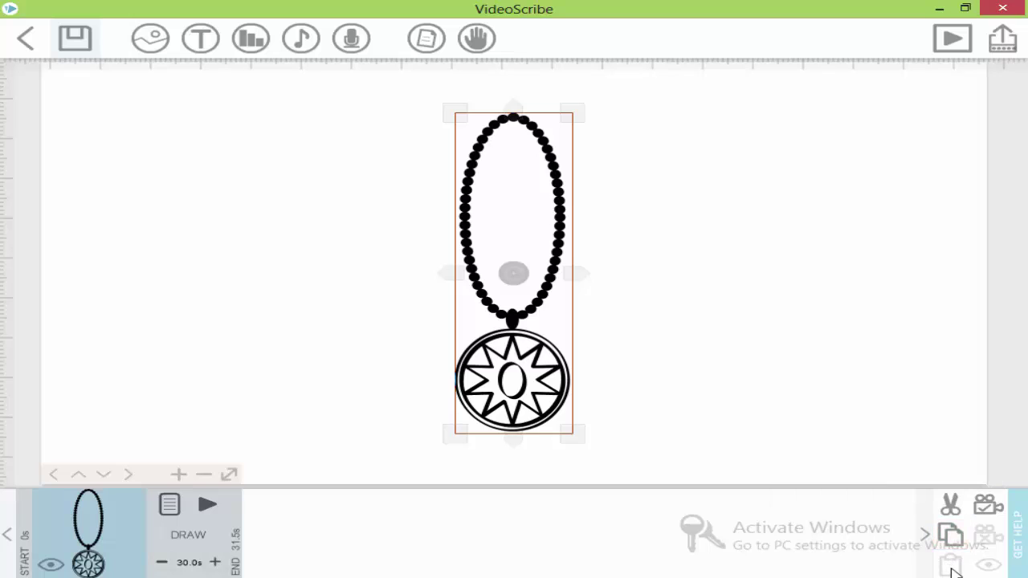
left_click(986, 506)
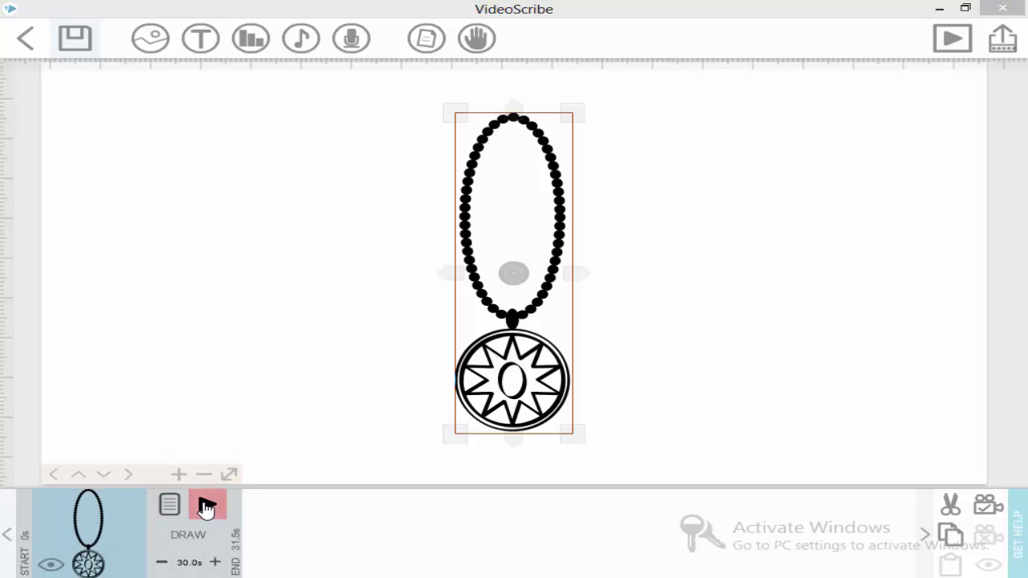
Step: Shorten the necklace element's draw time to below 9 seconds and preview its drawing animation
left_click(163, 562)
left_click(163, 563)
left_click(163, 562)
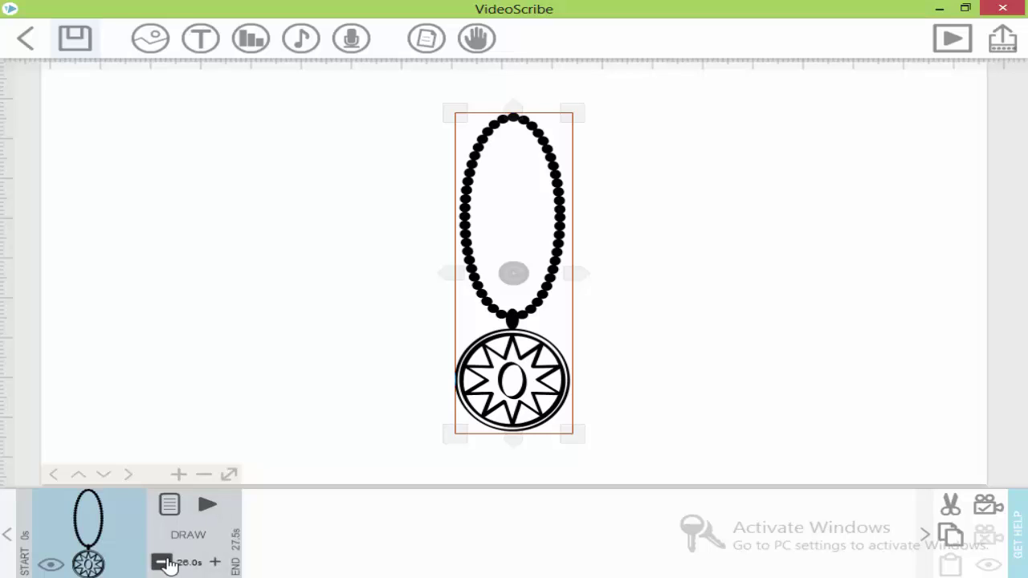
left_click(163, 562)
left_click(163, 563)
left_click(163, 562)
left_click(163, 562)
left_click(163, 563)
left_click(163, 562)
left_click(163, 563)
left_click(163, 562)
left_click(163, 562)
left_click(163, 562)
left_click(163, 562)
left_click(163, 562)
left_click(163, 562)
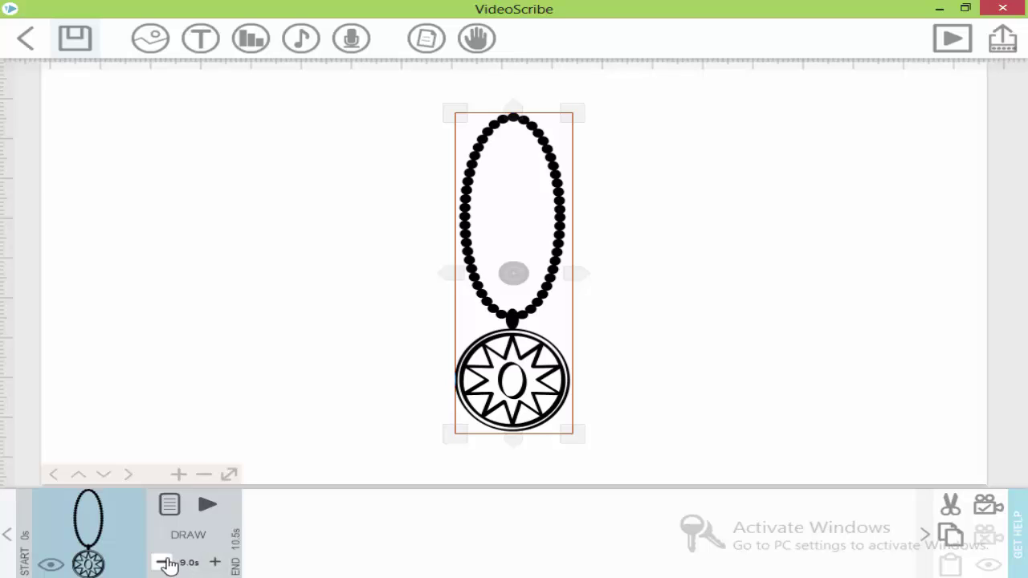
left_click(163, 563)
left_click(163, 563)
left_click(163, 563)
left_click(164, 562)
left_click(163, 562)
left_click(163, 562)
left_click(163, 562)
left_click(163, 562)
left_click(163, 563)
left_click(209, 507)
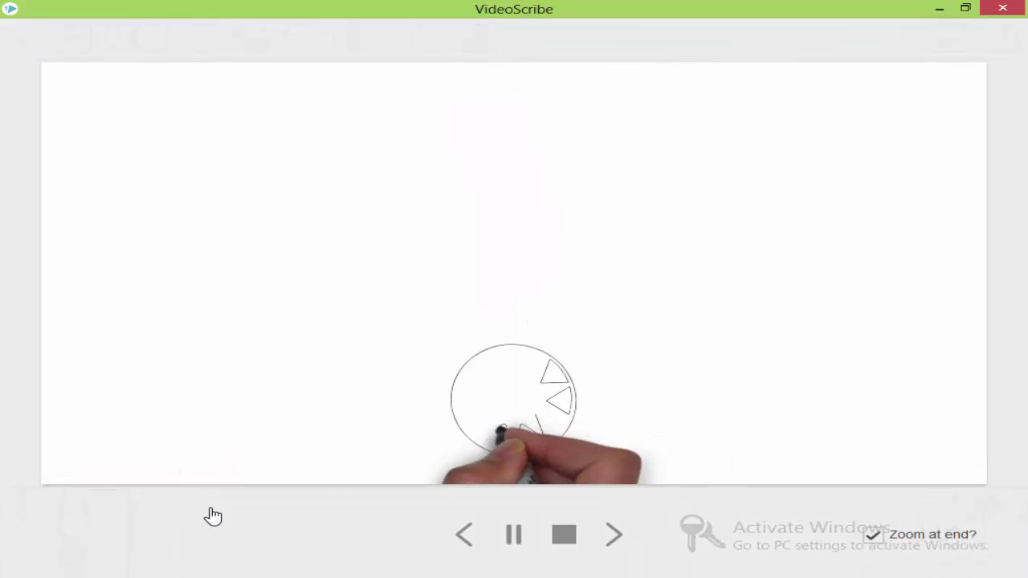